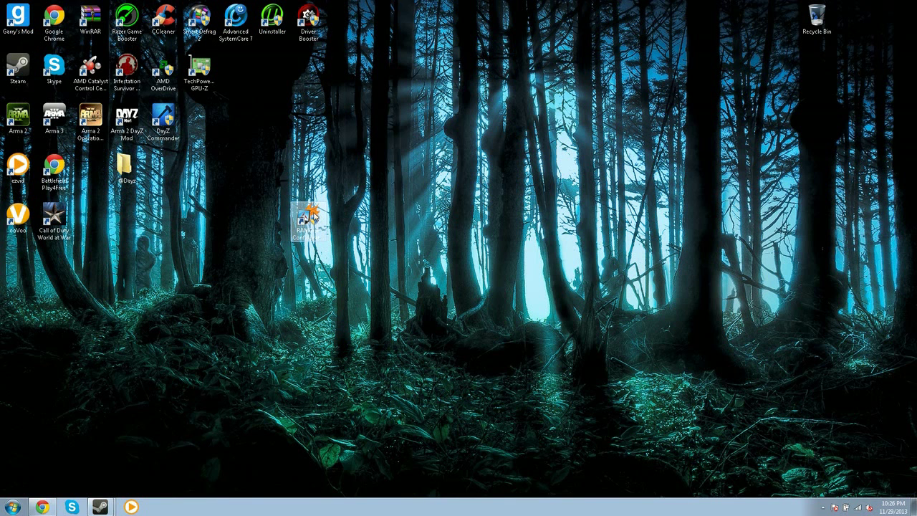
# Drag the RAMDisk Configuration Utility shortcut up beside the other desktop shortcuts
pyautogui.moveTo(307, 219); pyautogui.dragTo(263, 183)
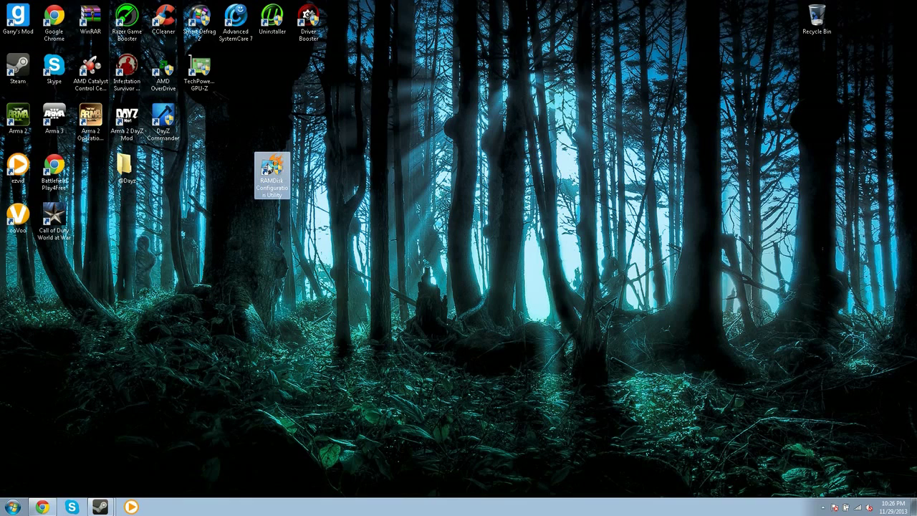
# Launch the RAMDisk utility and view its Load/Save options for the image file C:\RAMDisk.img
pyautogui.click(167, 257)
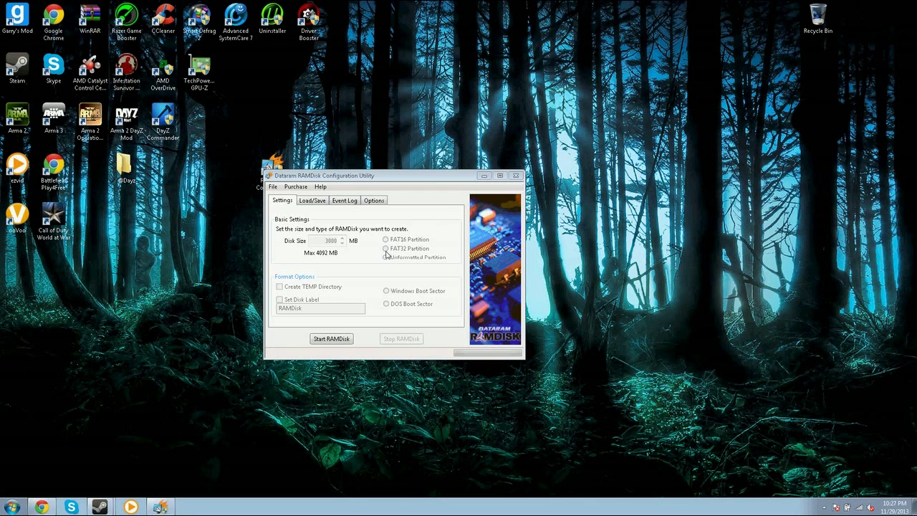
pyautogui.click(316, 202)
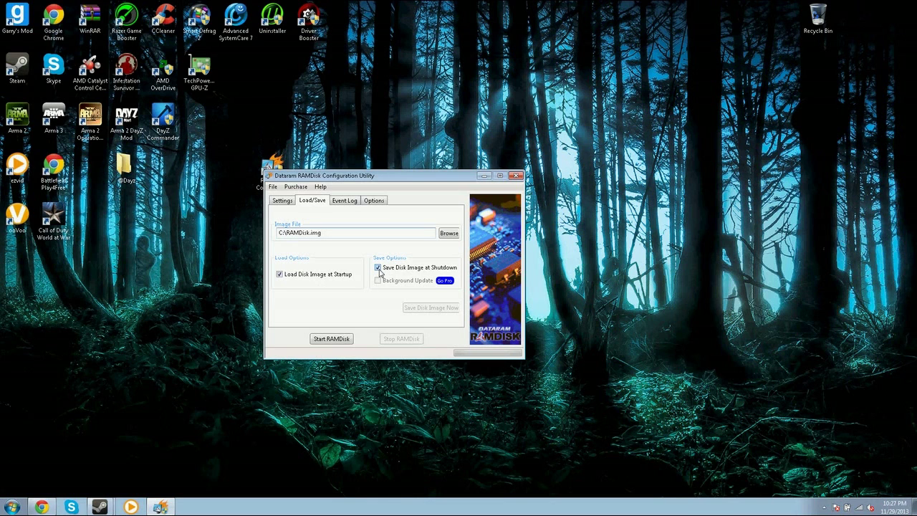
# Start the RAM disk and open Local Disk (G:) in Explorer, positioned at the upper right
pyautogui.click(333, 341)
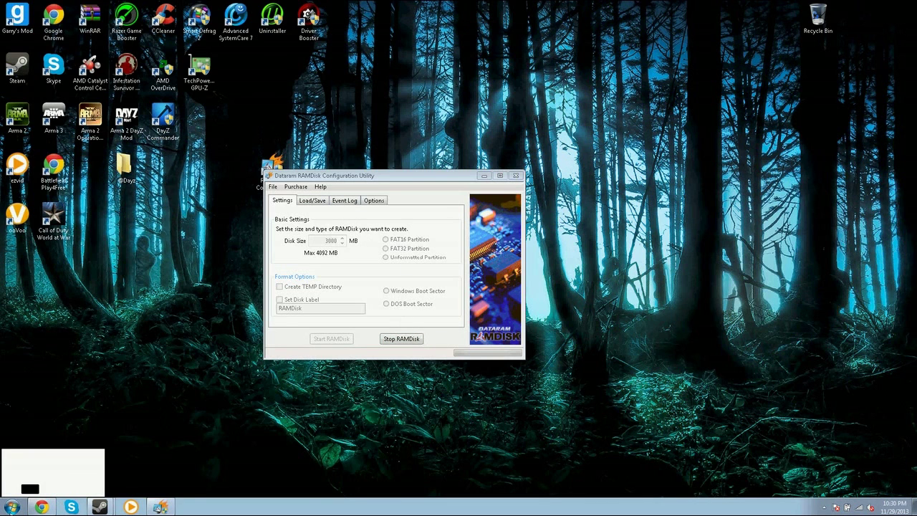
pyautogui.click(13, 509)
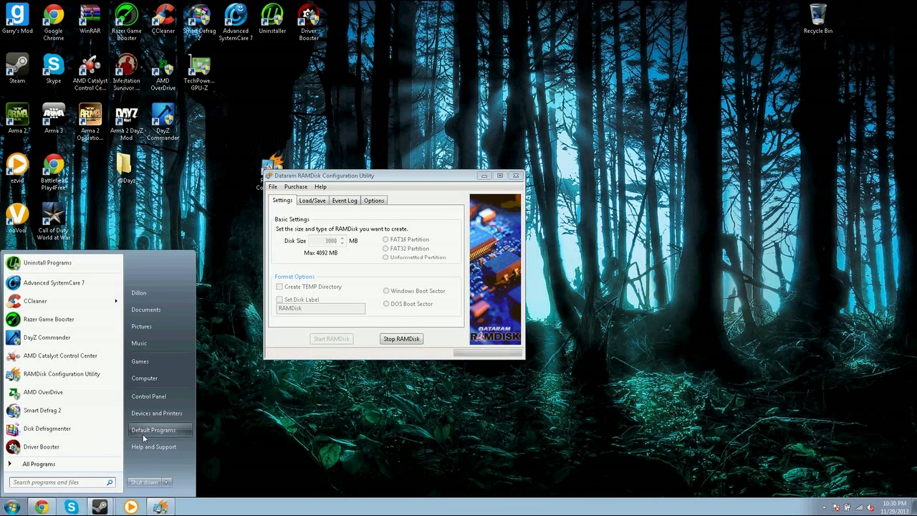
pyautogui.click(153, 380)
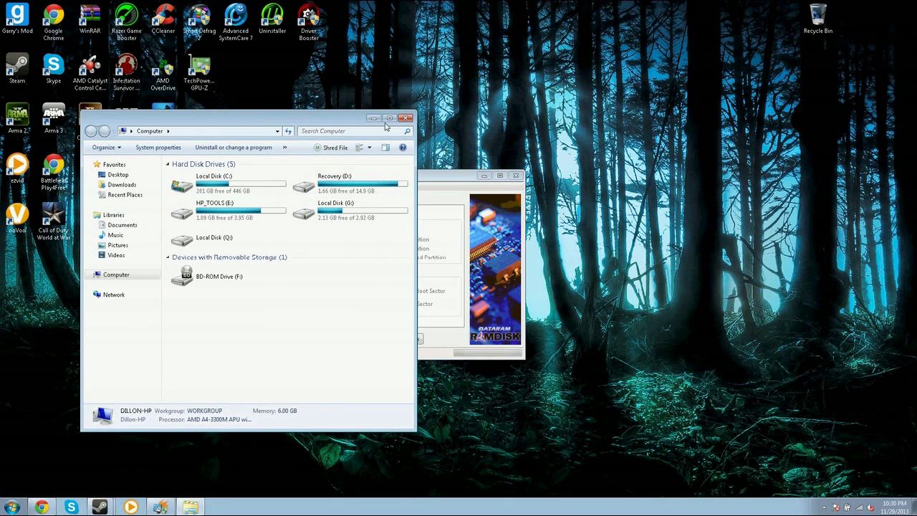
pyautogui.moveTo(387, 124); pyautogui.dragTo(520, 129)
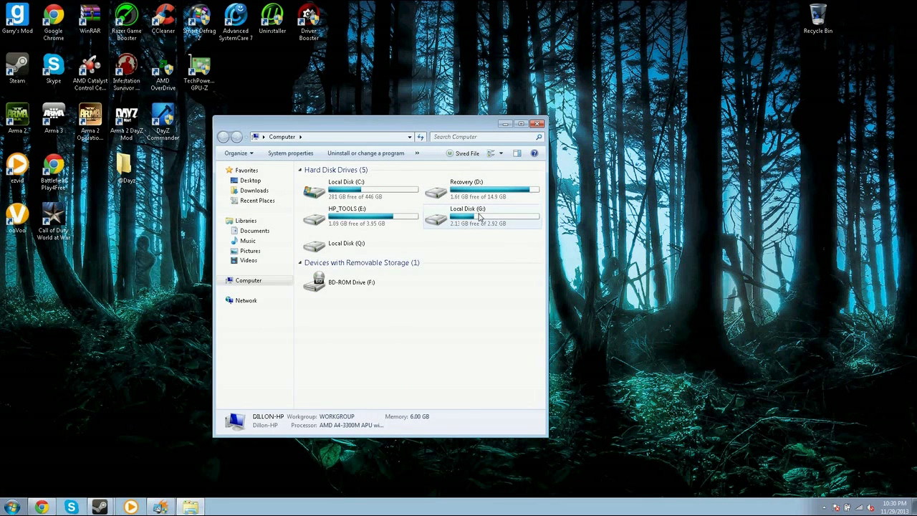
pyautogui.doubleClick(471, 220)
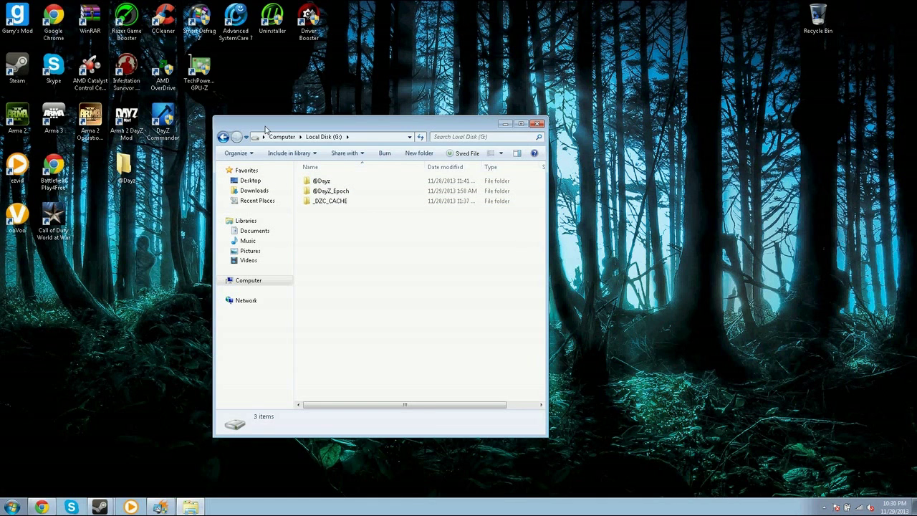
pyautogui.moveTo(265, 129); pyautogui.dragTo(546, 35)
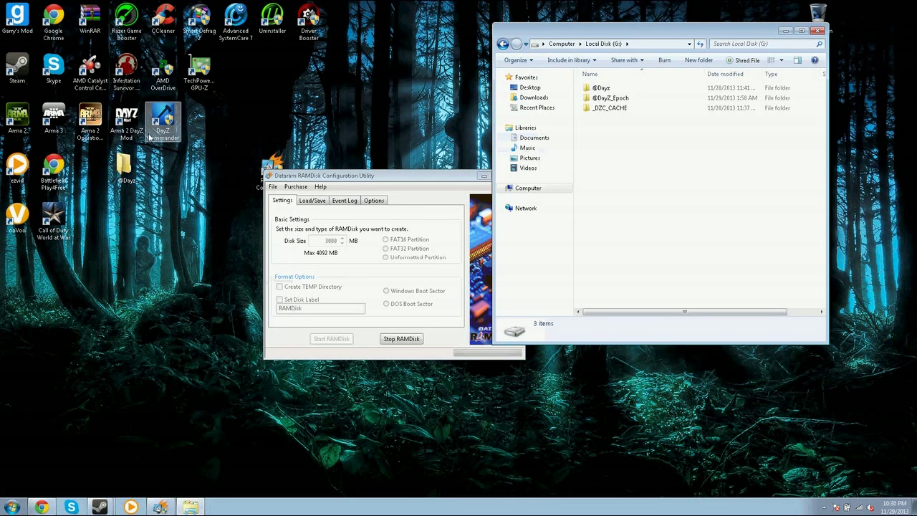
# Launch DayZ Commander from its desktop shortcut and let the server list load
pyautogui.click(166, 115)
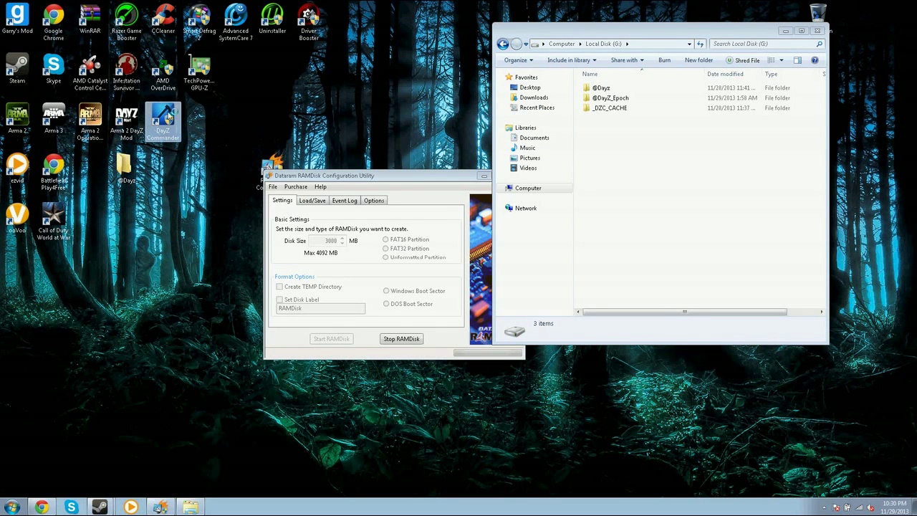
pyautogui.doubleClick(167, 115)
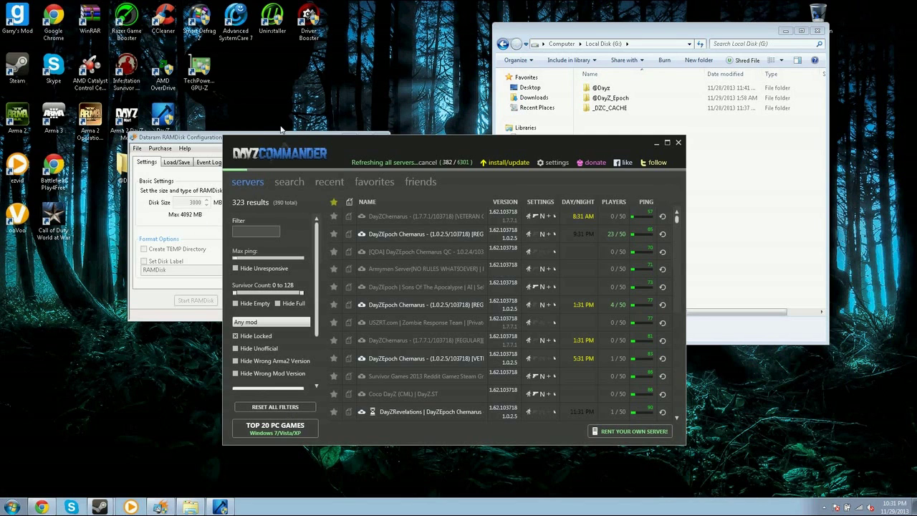
pyautogui.click(546, 164)
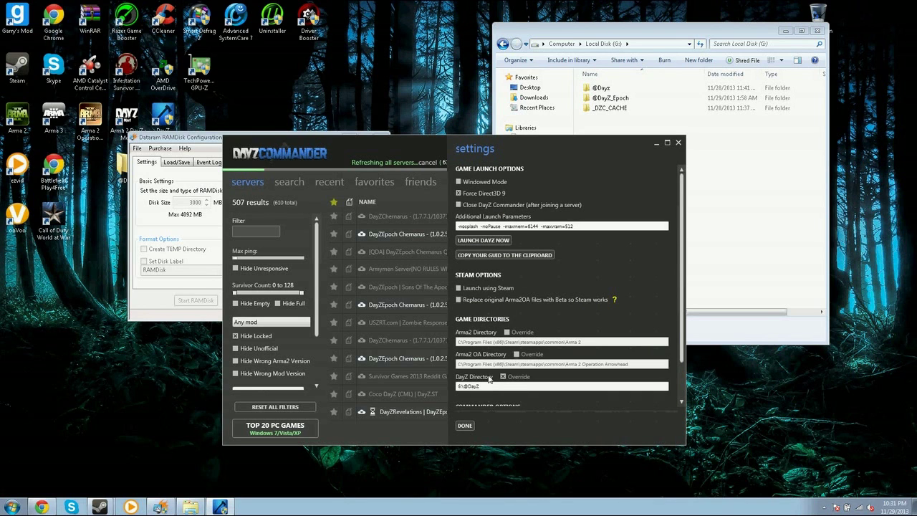
pyautogui.click(480, 385)
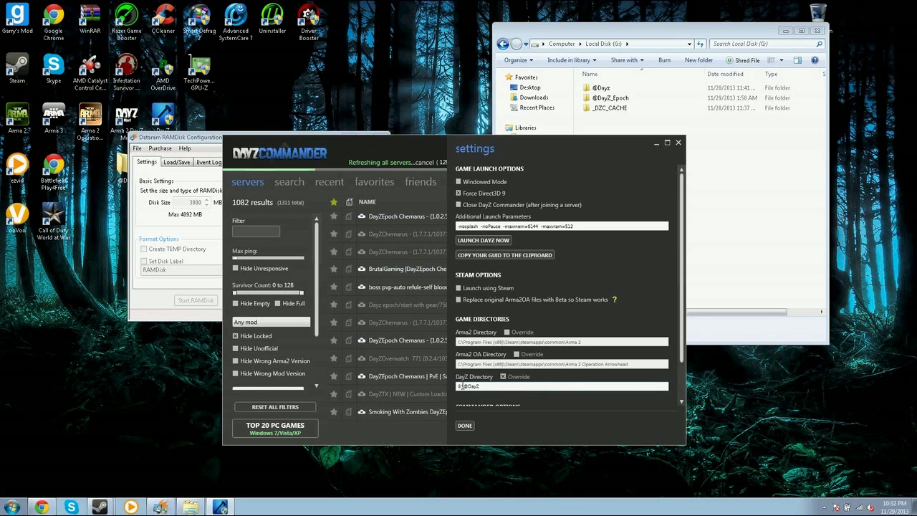
pyautogui.click(505, 377)
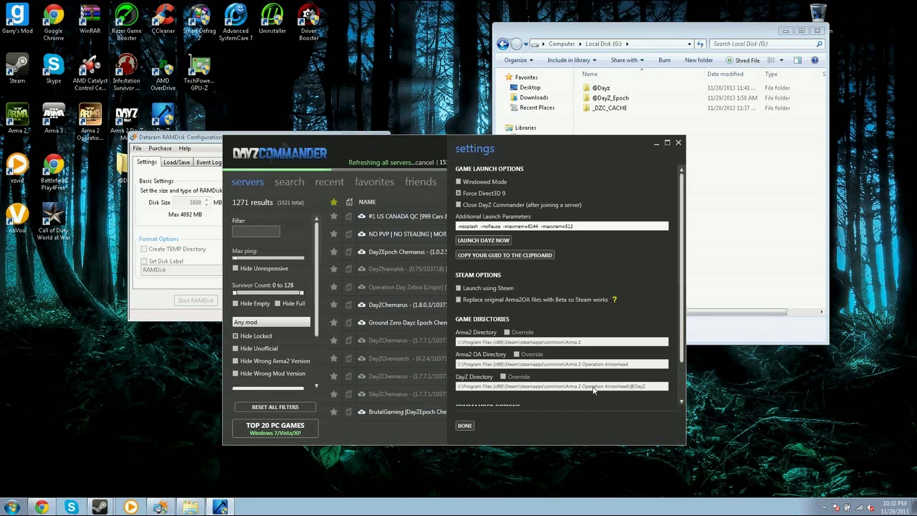
pyautogui.click(519, 378)
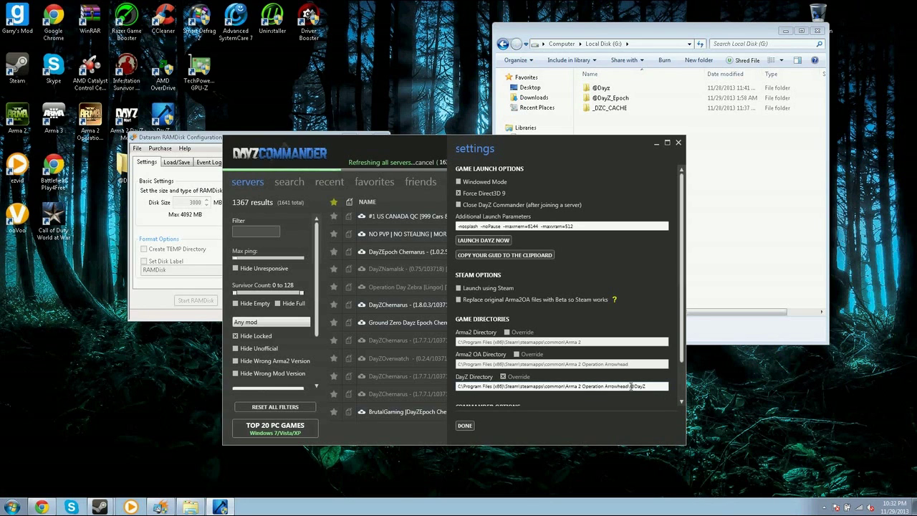
pyautogui.moveTo(630, 386); pyautogui.dragTo(439, 387)
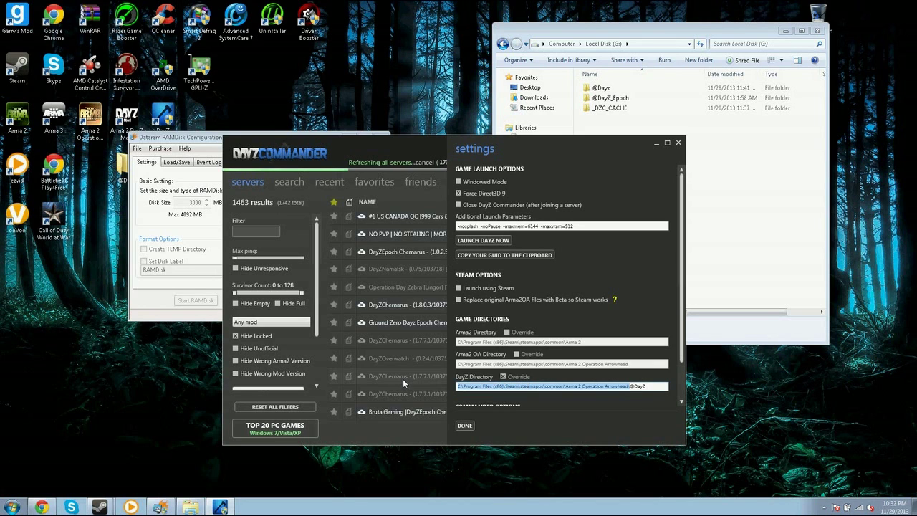
pyautogui.press('BackSpace')
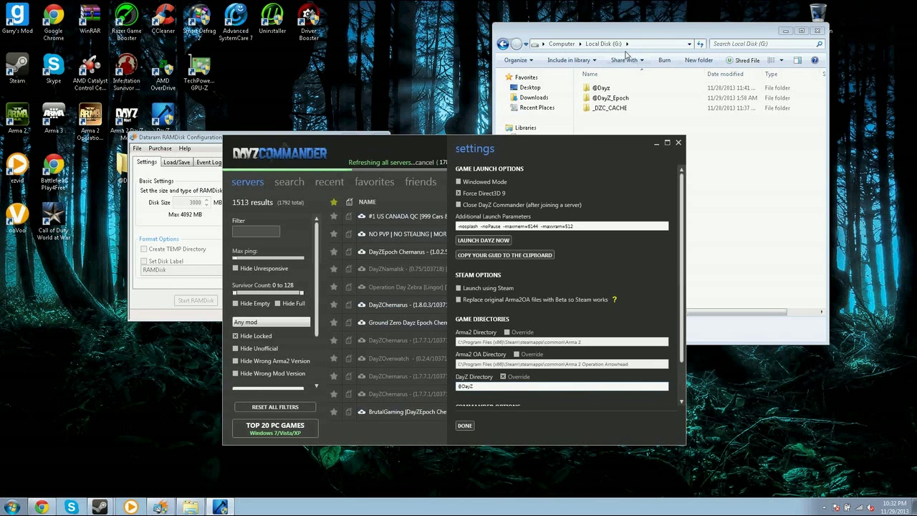
pyautogui.click(636, 44)
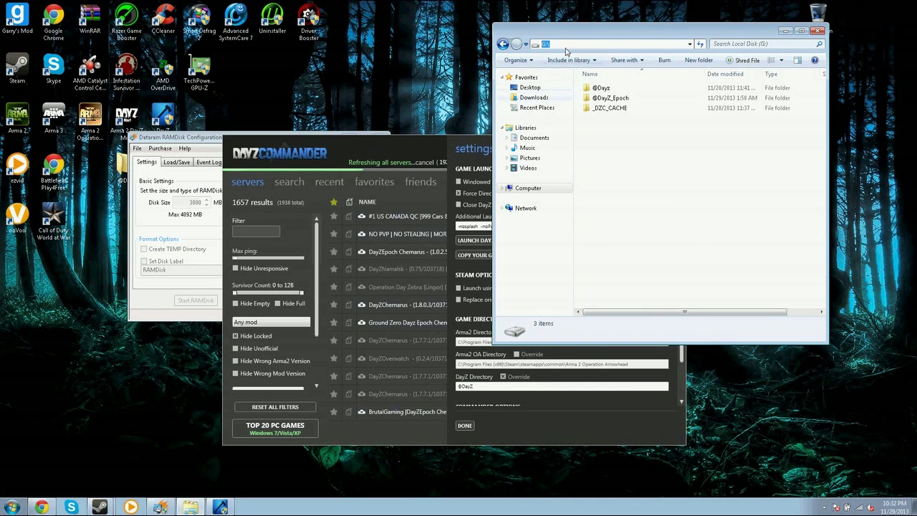
pyautogui.click(534, 386)
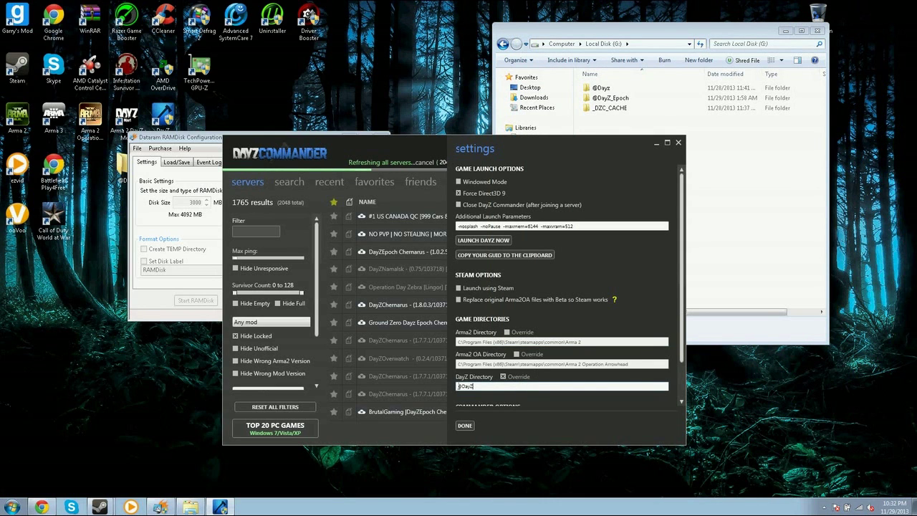
pyautogui.write('G:\\')
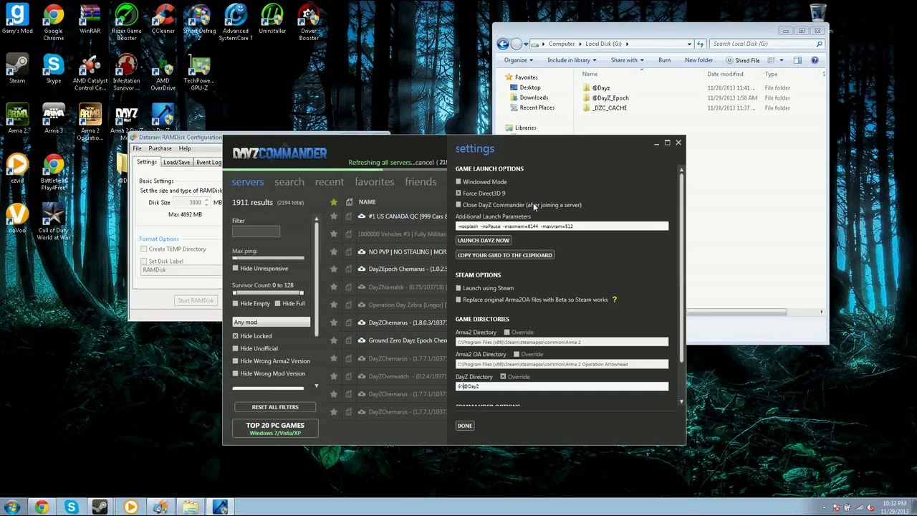
pyautogui.scroll(-2, 495, 376)
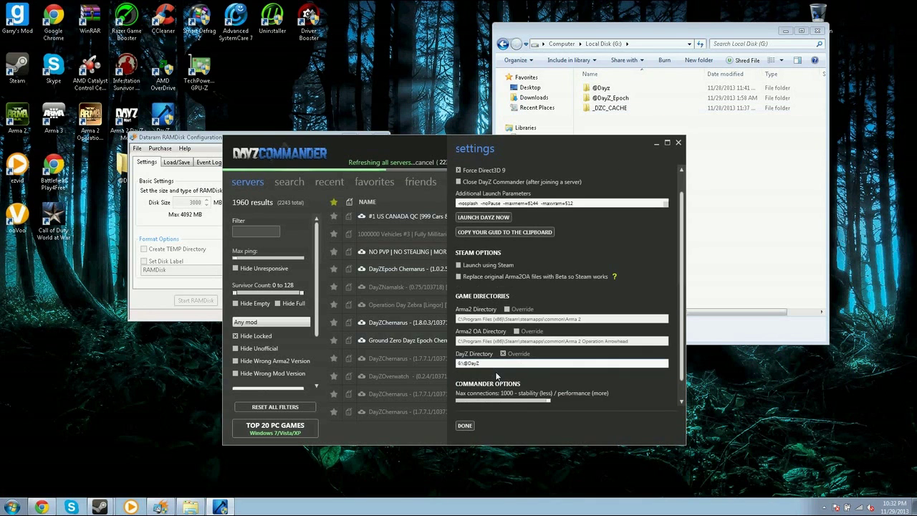
# Save the settings, show install/update with DayZ 1.8.0.3 up to date, and rearrange the windows
pyautogui.click(465, 426)
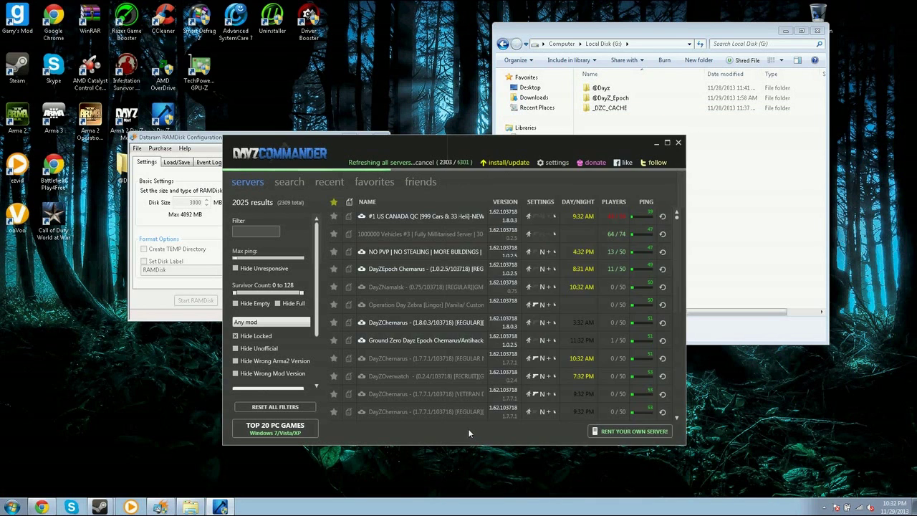
pyautogui.click(522, 164)
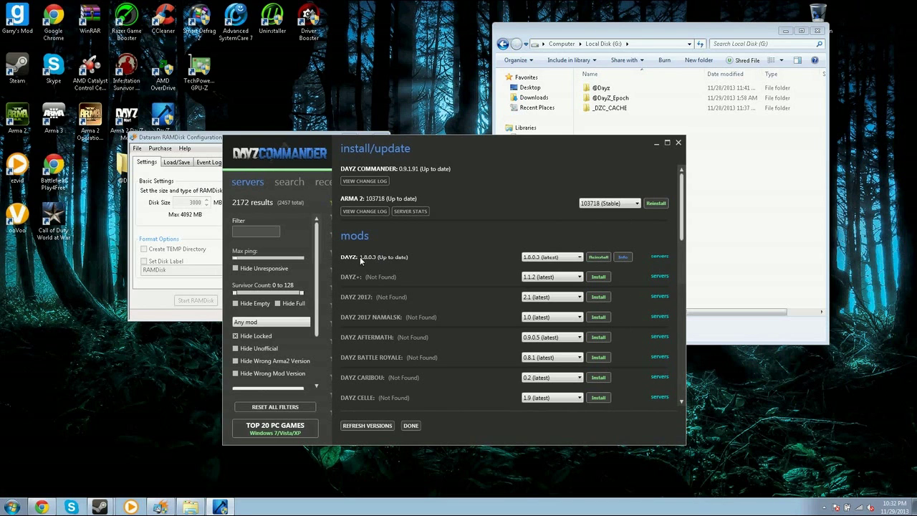
pyautogui.click(609, 30)
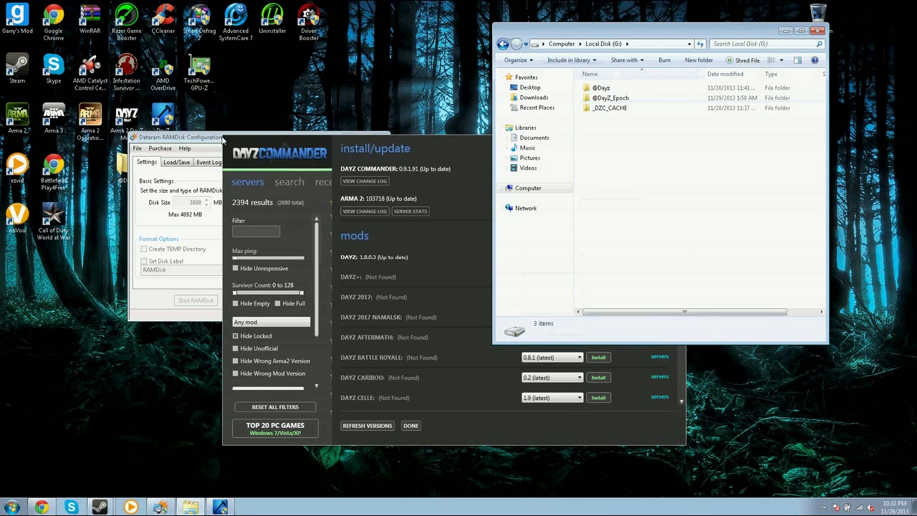
pyautogui.click(223, 139)
pyautogui.moveTo(223, 140); pyautogui.dragTo(303, 62)
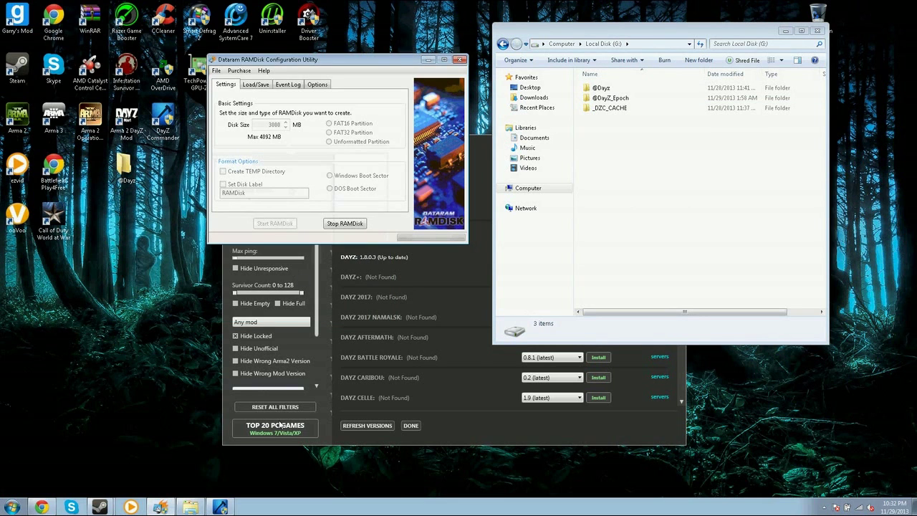
pyautogui.click(458, 421)
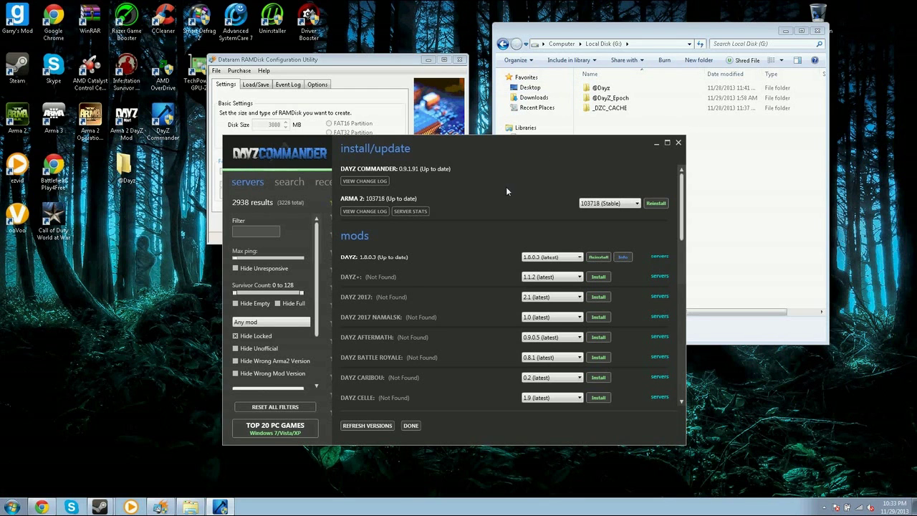
# Close the install/update page, DayZ Commander, the RAMDisk utility and the G: drive window
pyautogui.moveTo(518, 146); pyautogui.dragTo(501, 155)
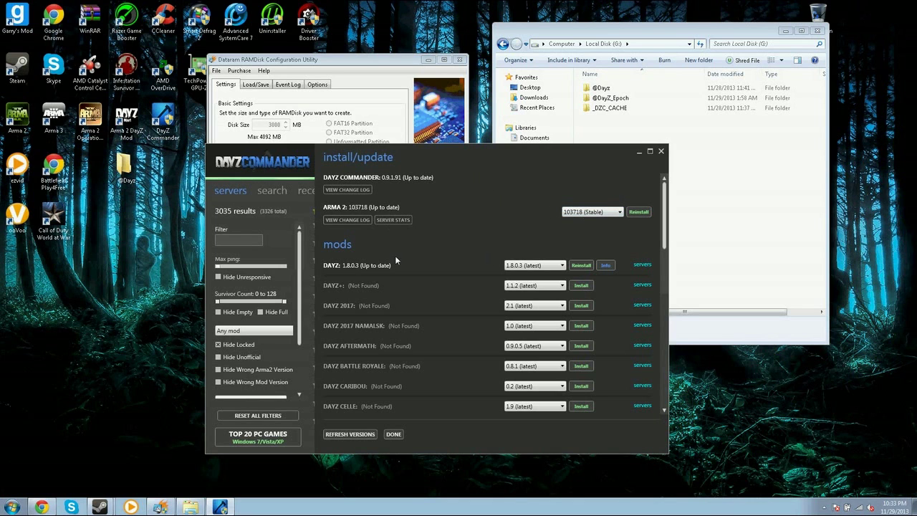
pyautogui.click(393, 434)
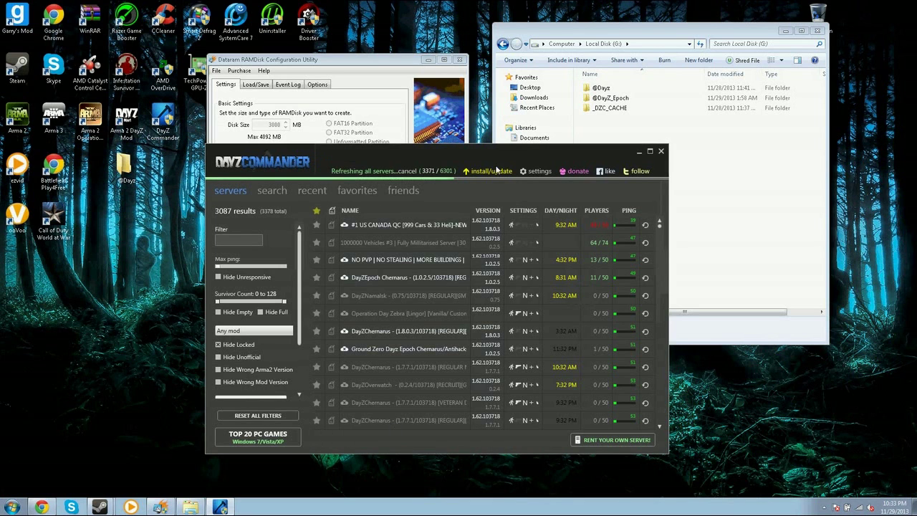
pyautogui.click(661, 151)
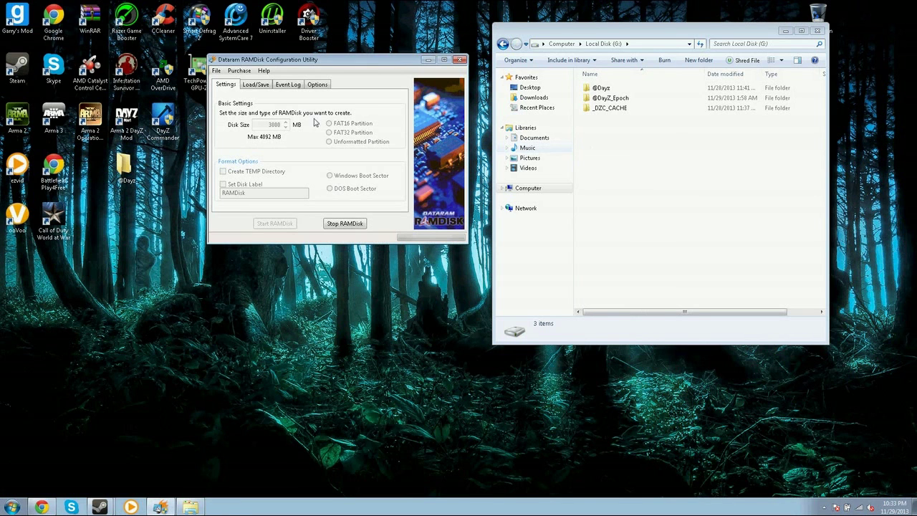
pyautogui.click(460, 62)
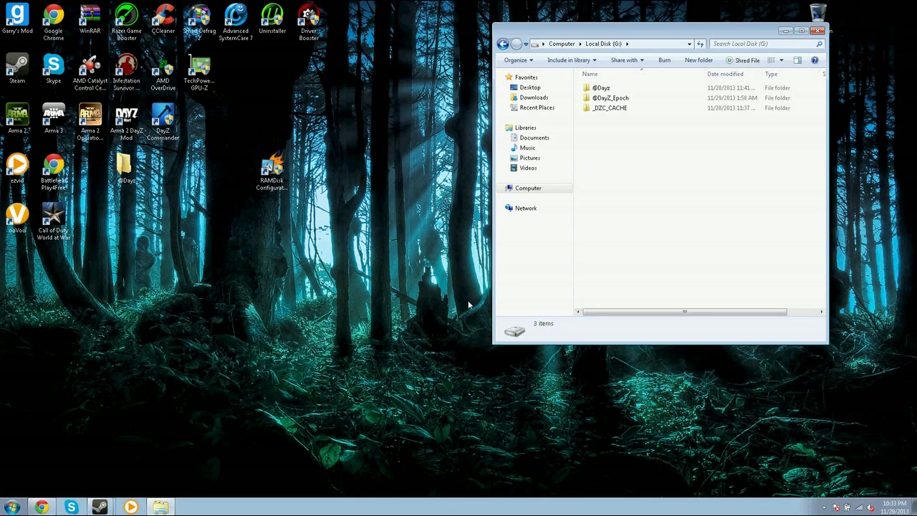
pyautogui.click(818, 30)
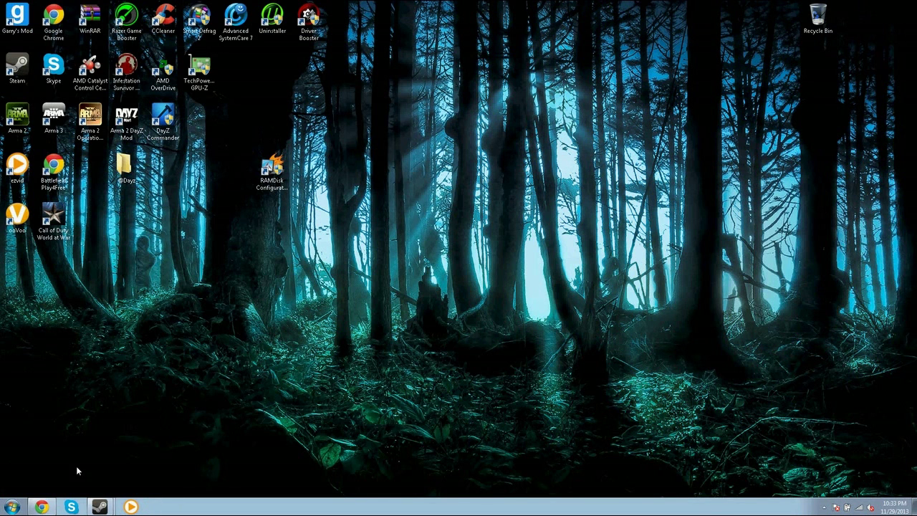